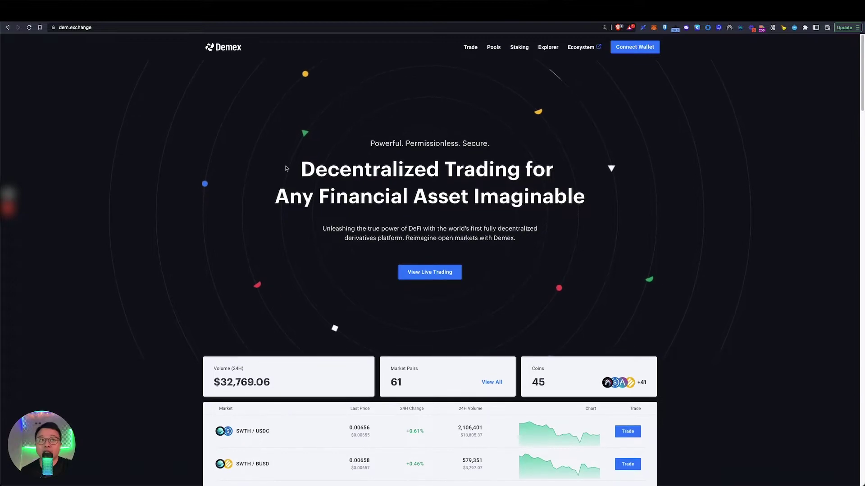
Open Demex's live trading page on the SWTH / BUSD market from the landing page
click(424, 275)
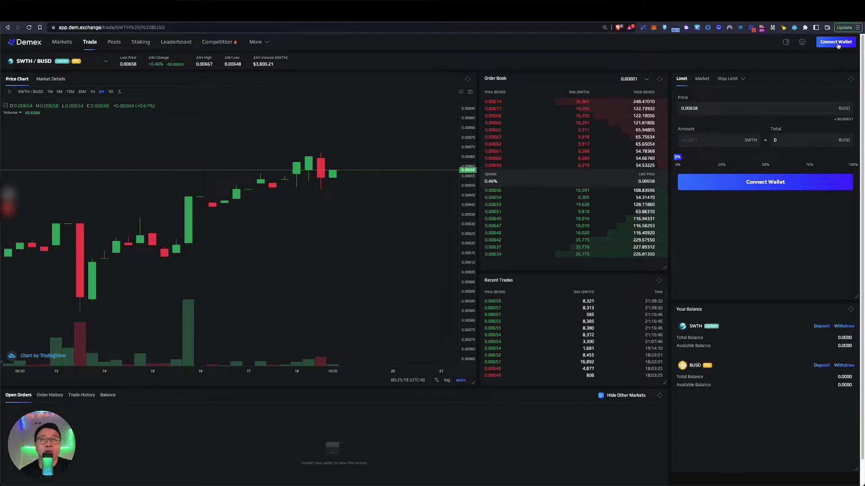
Connect the Keplr wallet to Demex and confirm the connection
click(836, 43)
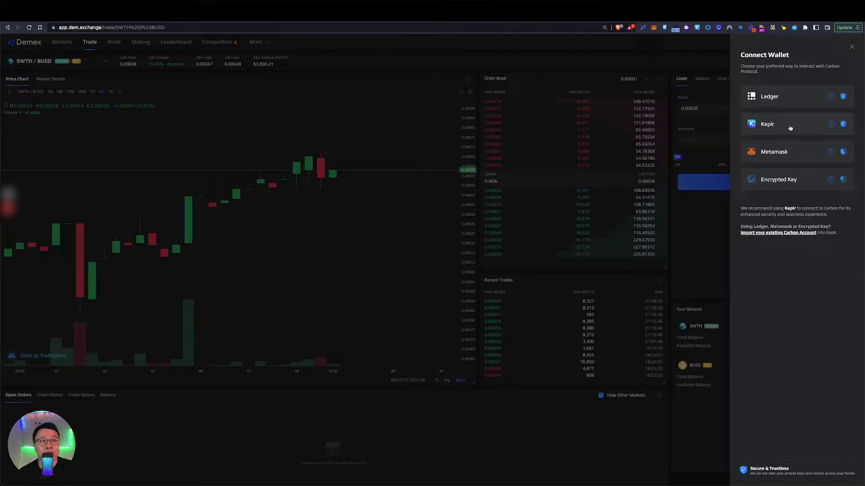
click(790, 129)
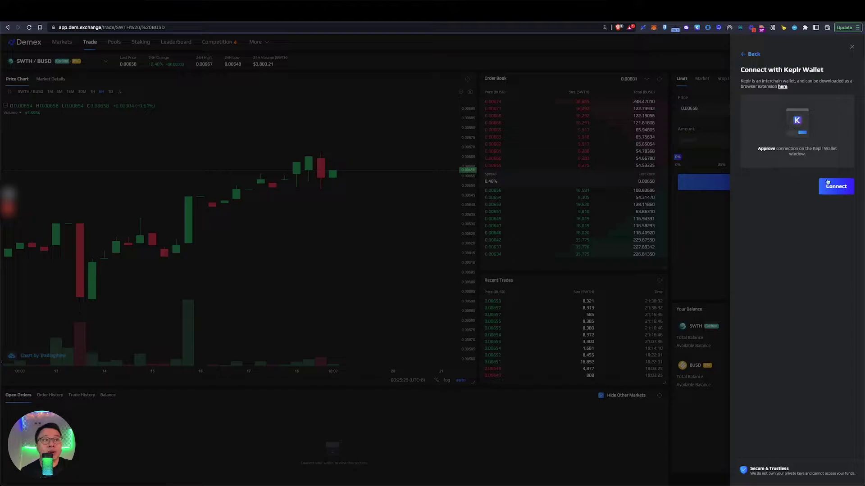
click(836, 184)
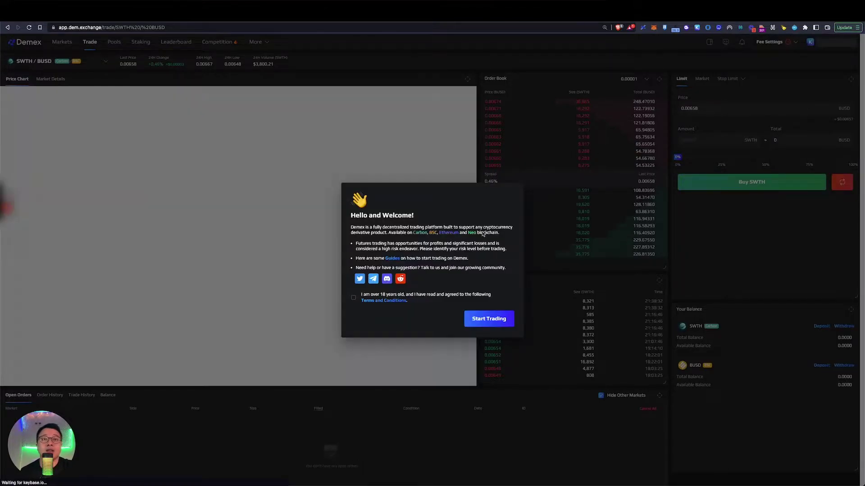
Accept the over-18 and terms statement, start trading, and open the account menu
click(353, 298)
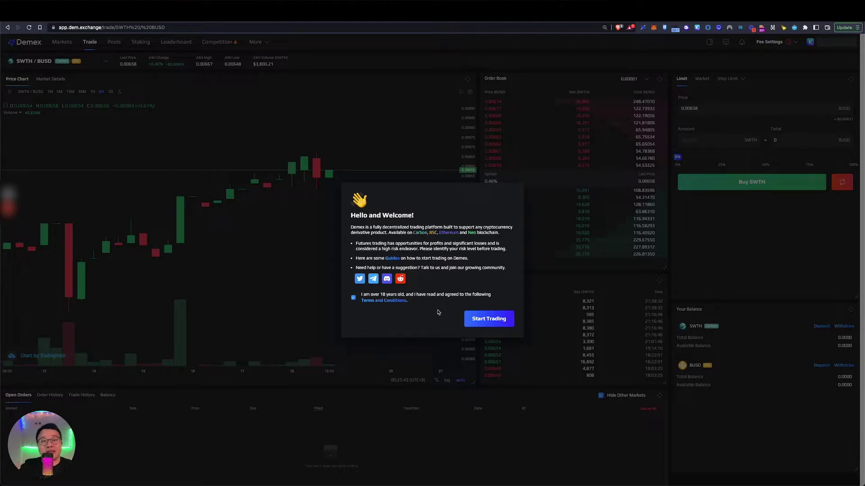
click(488, 319)
click(808, 42)
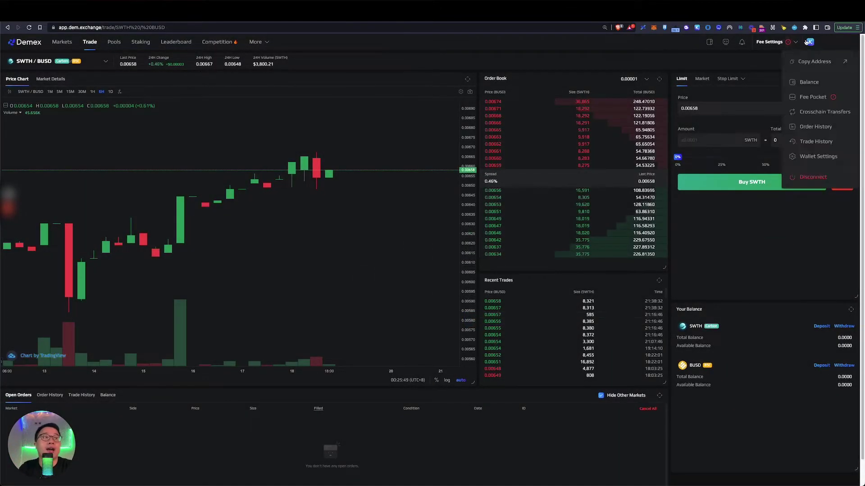
On the Balance page, search assets for 'atom' and start a CosmosHub ATOM deposit
click(813, 85)
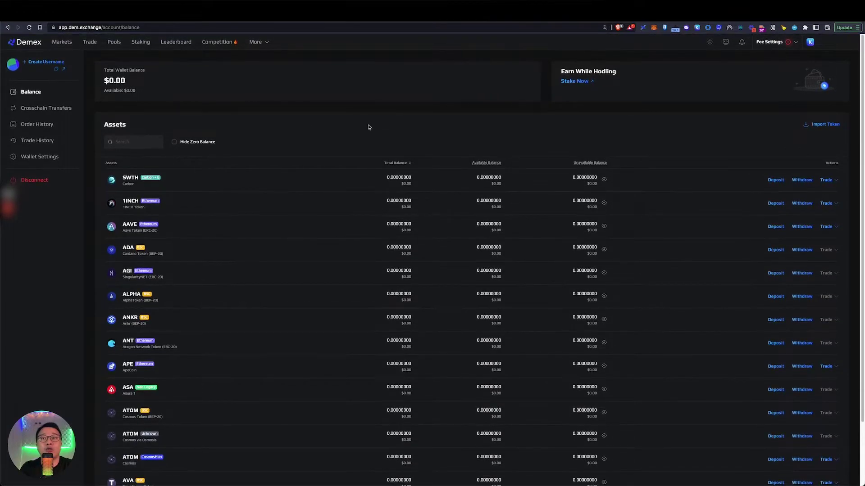
click(139, 137)
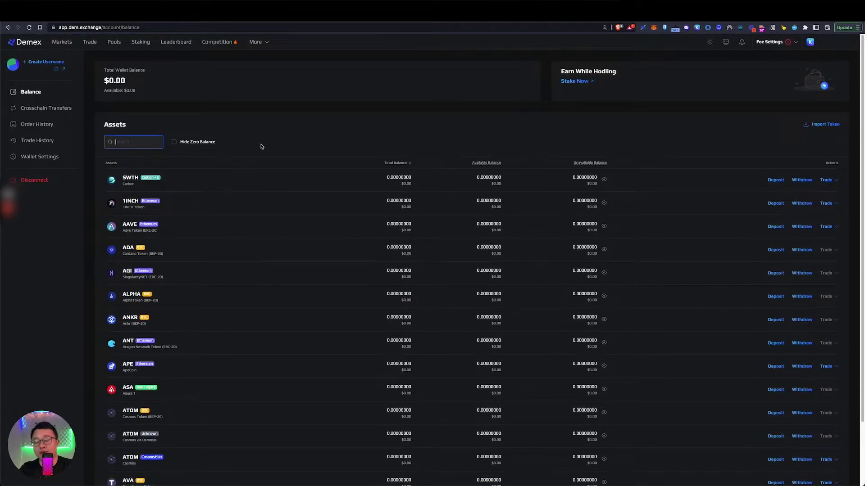
text(atom)
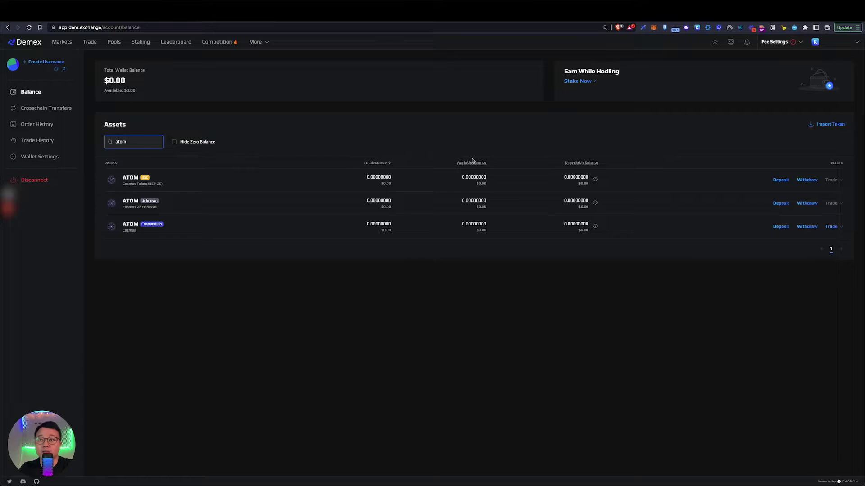
click(779, 227)
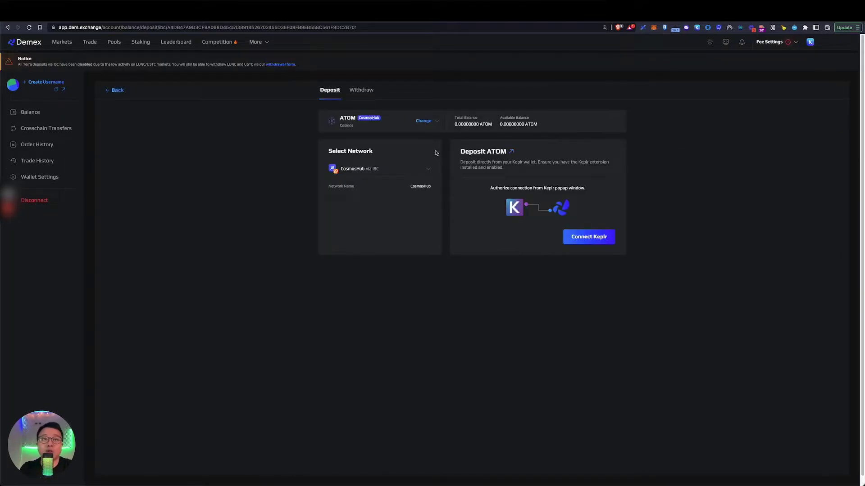
Connect Keplr and deposit 4 ATOM via CosmosHub IBC, approving it in Keplr
click(588, 240)
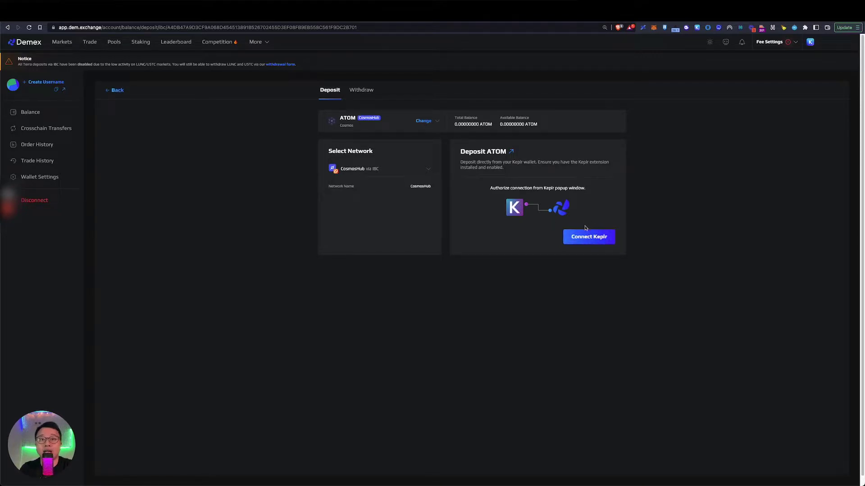
click(420, 128)
click(565, 187)
click(569, 232)
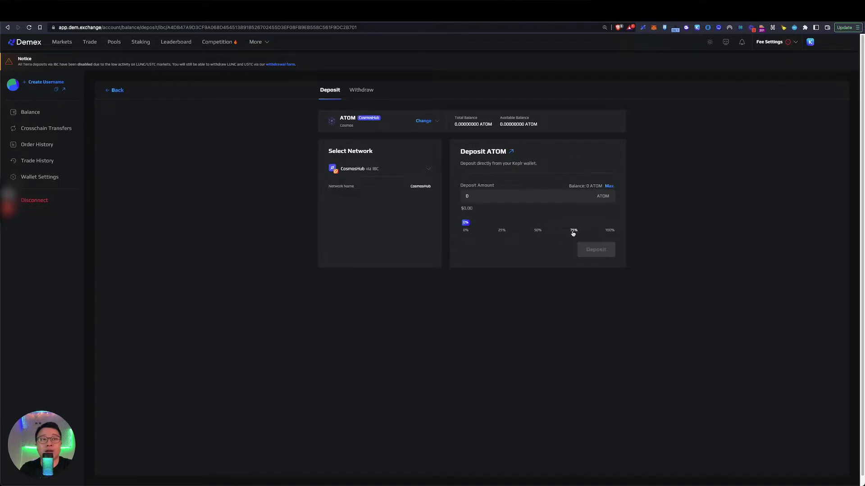
click(555, 196)
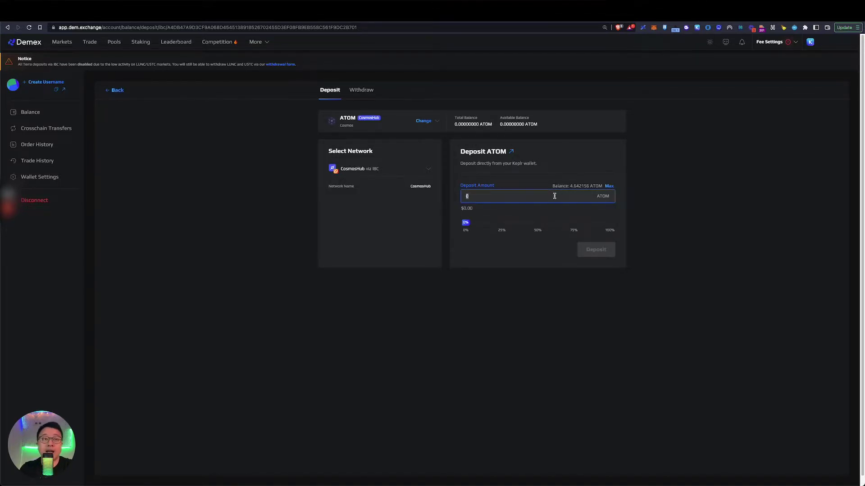
text(4)
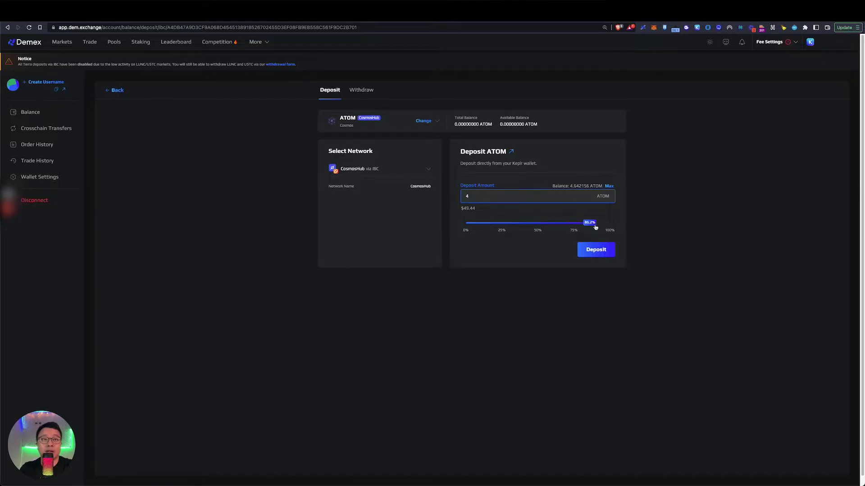
click(604, 251)
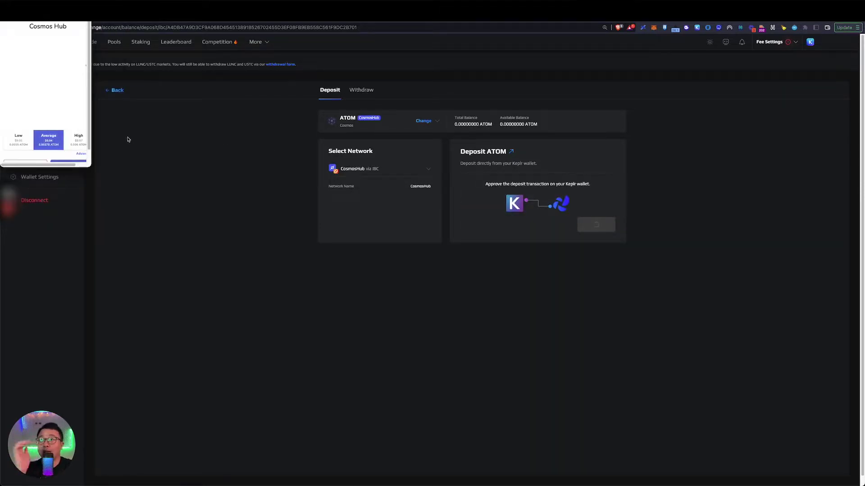
click(85, 168)
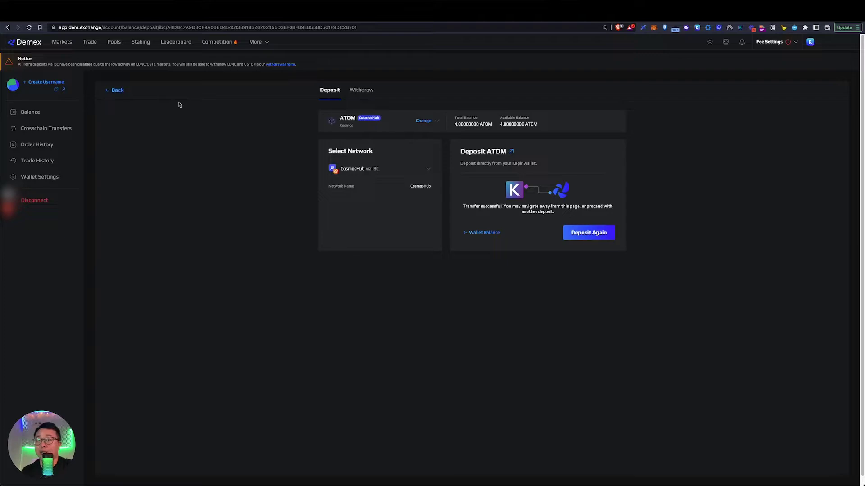
From the balance list, open the ATOM / SWTH market through the ATOM row's Trade menu
click(116, 90)
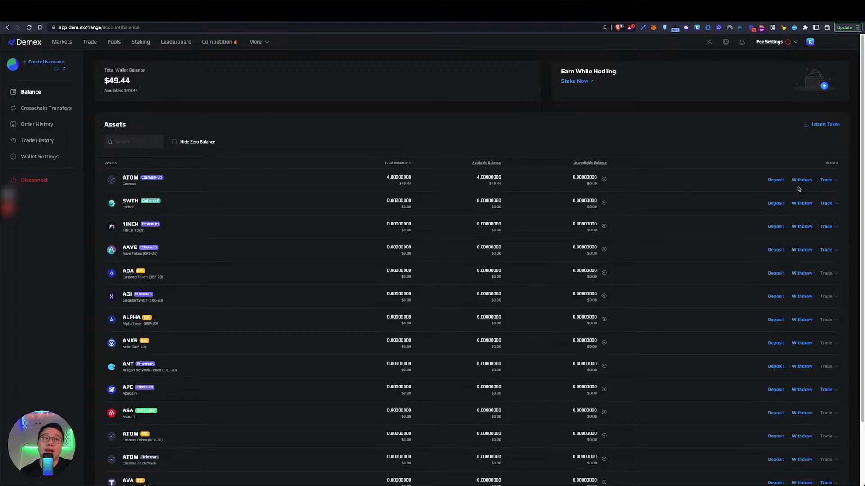
click(826, 180)
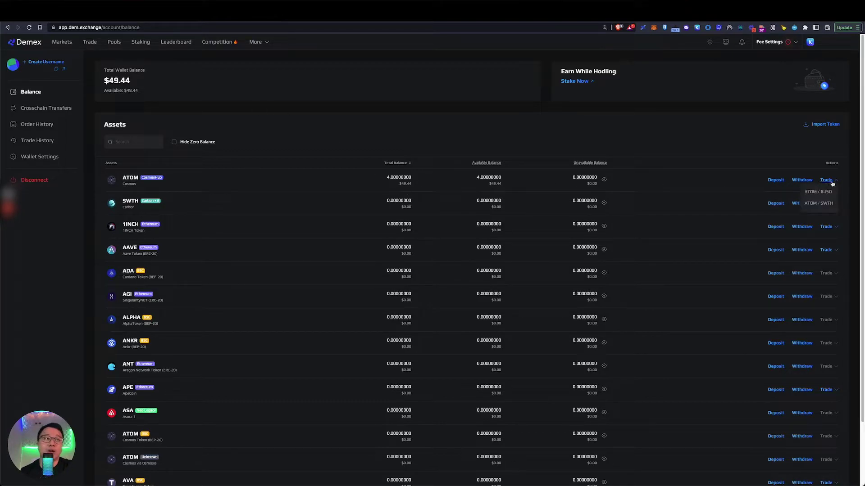
click(827, 205)
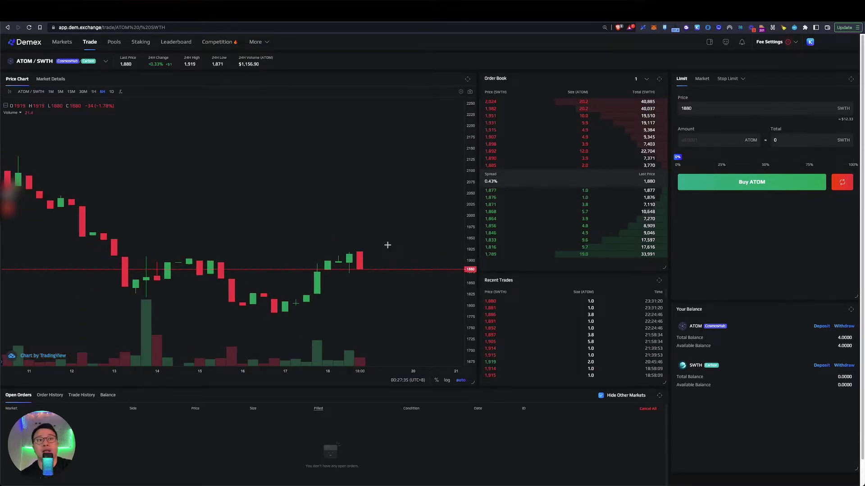
mouse_move(513, 166)
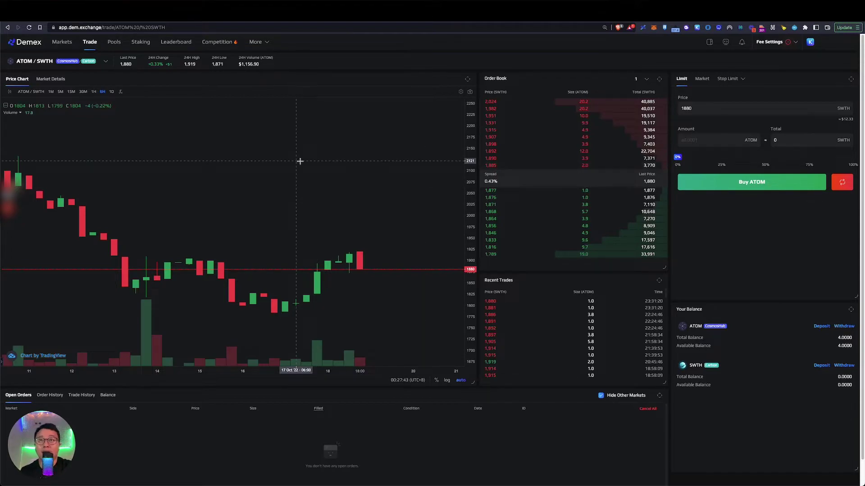
click(40, 61)
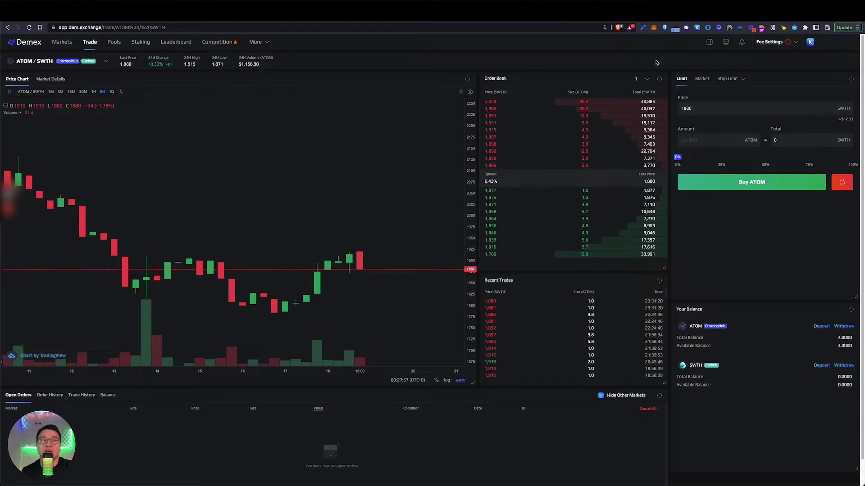
On the Balance page, search assets for 'busd' and open the BUSD deposit page
click(810, 42)
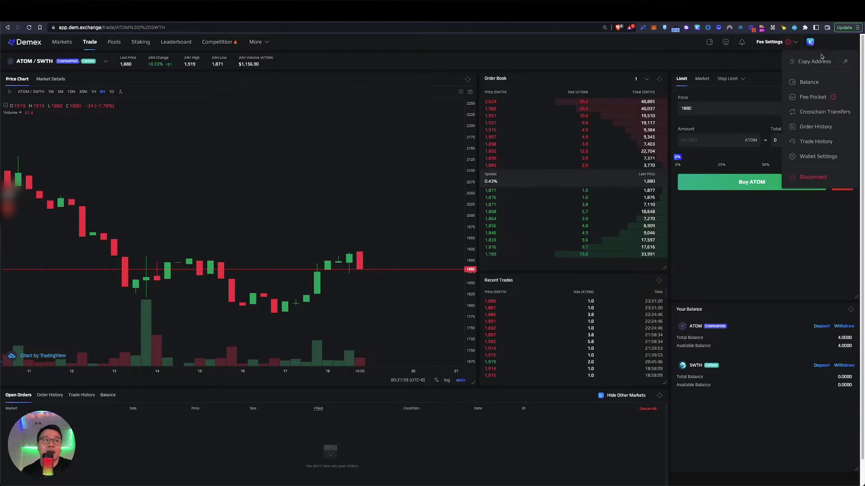
click(809, 82)
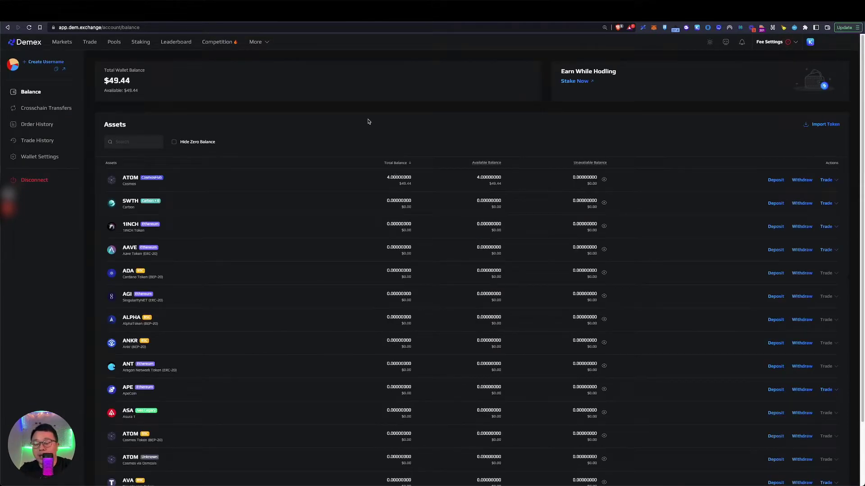
click(123, 147)
text(usdc)
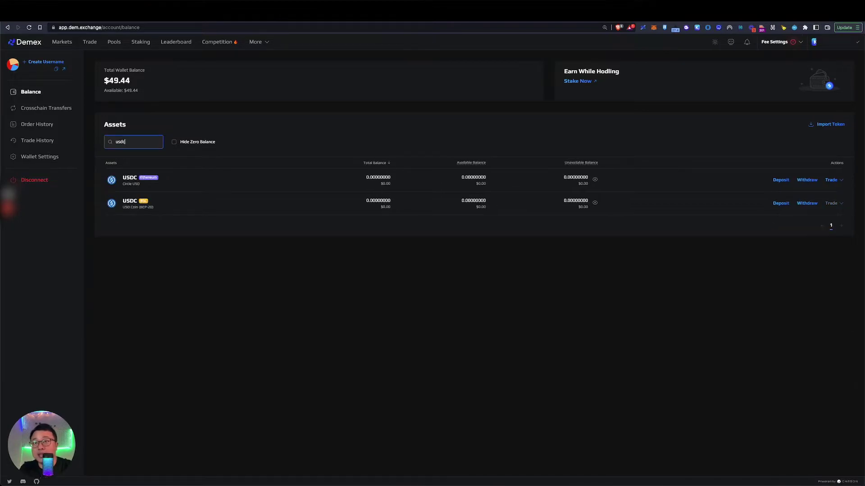
key(ctrl+a)
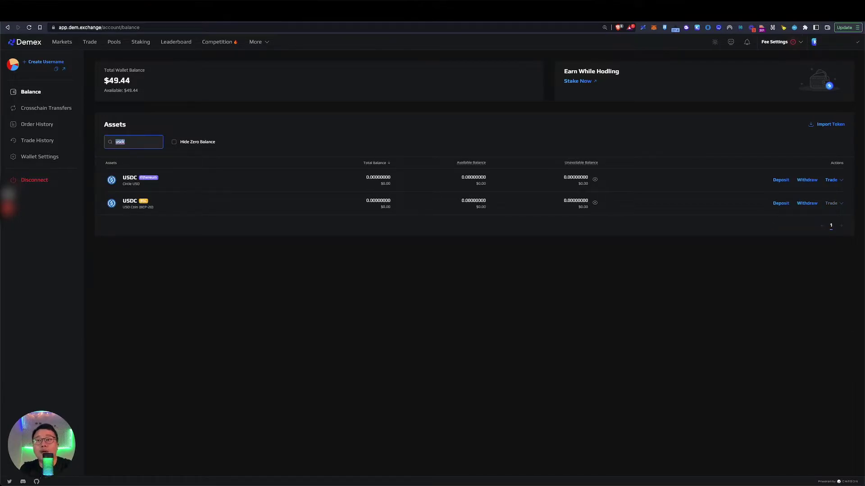
text(busd)
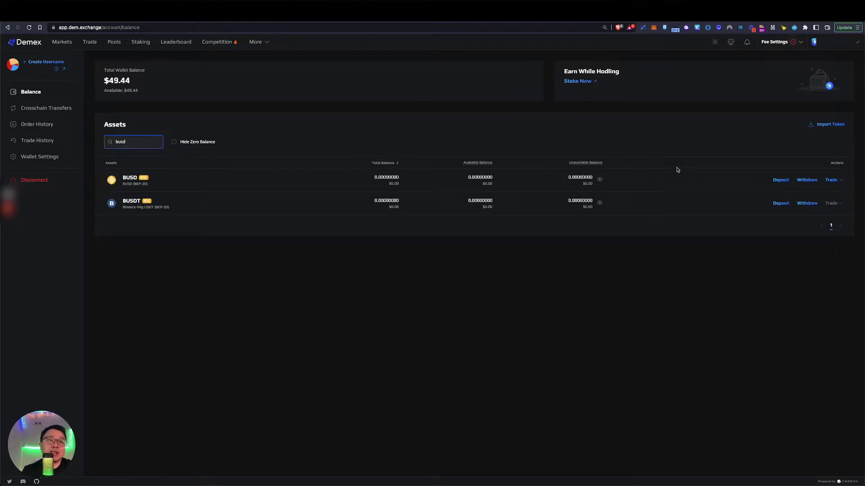
click(780, 180)
Keep the BEP20 network, connect MetaMask, and switch the wallet to BSC Mainnet
click(414, 168)
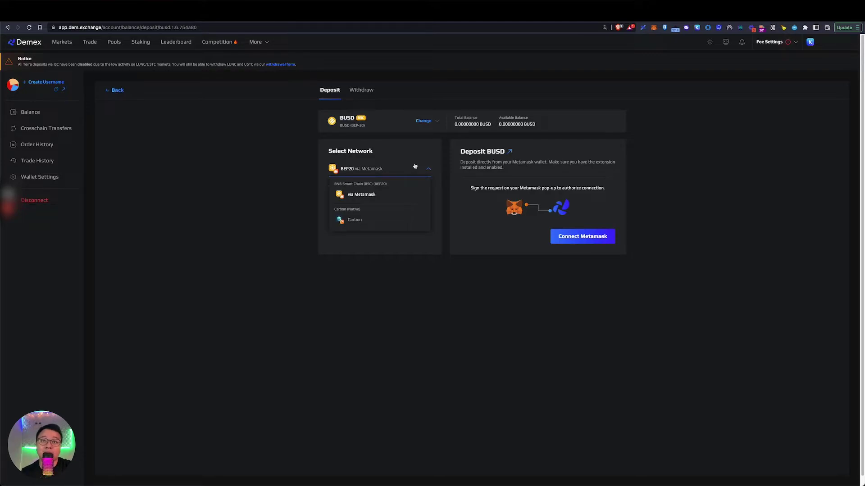
click(431, 168)
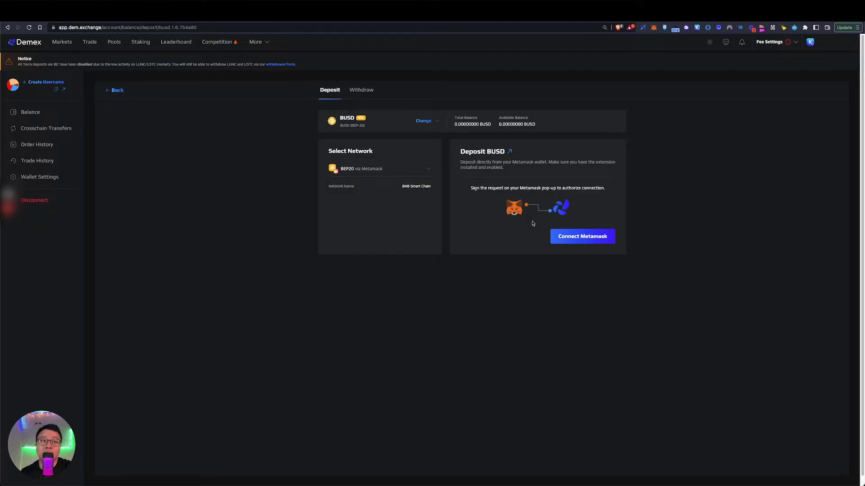
click(568, 237)
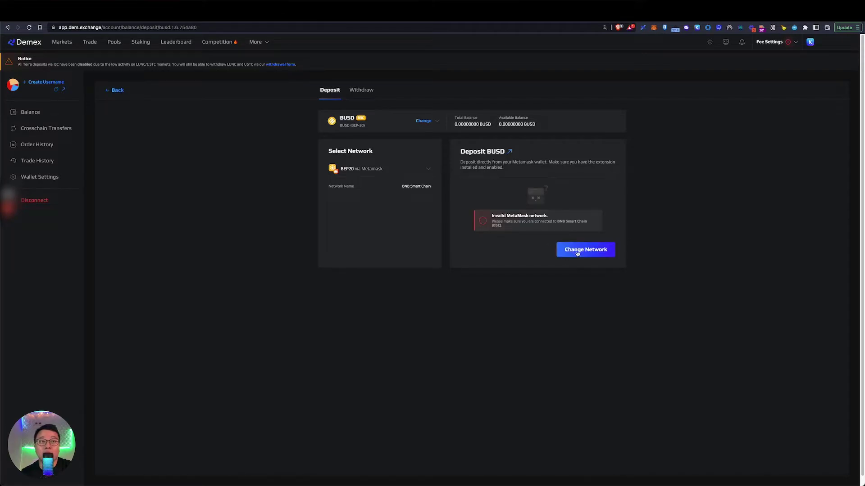
click(579, 253)
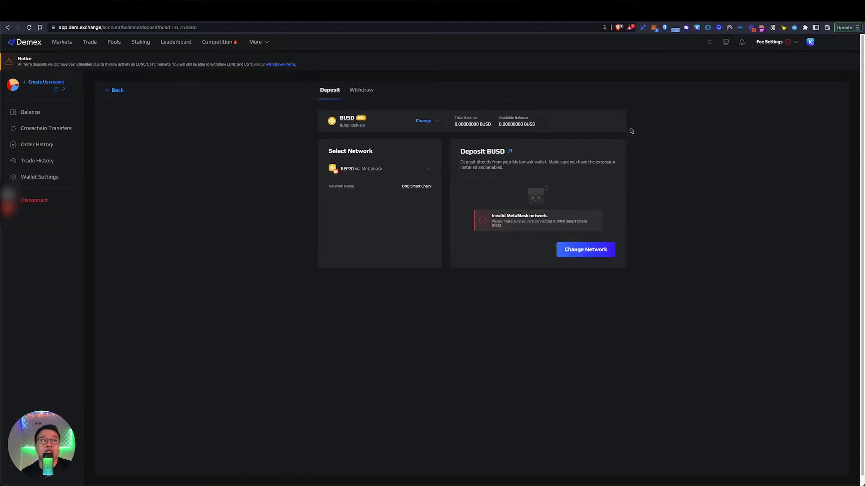
click(654, 27)
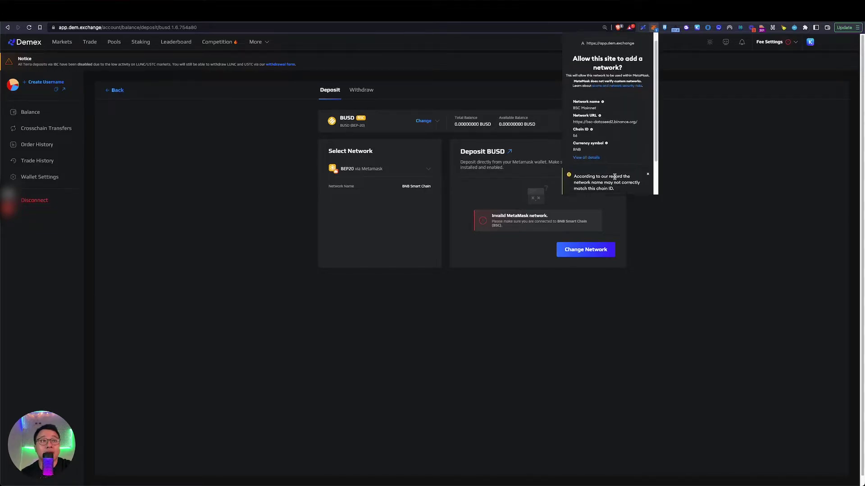
scroll(616, 179, down, 3)
click(623, 184)
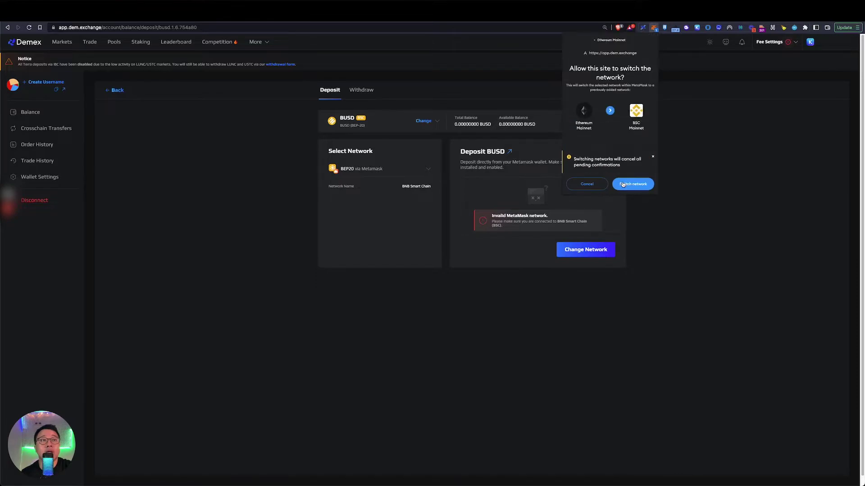
click(629, 185)
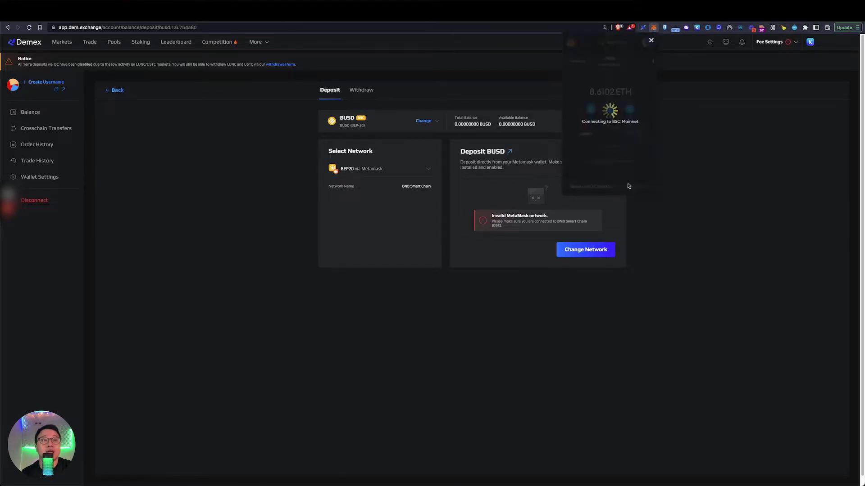
click(691, 167)
click(564, 204)
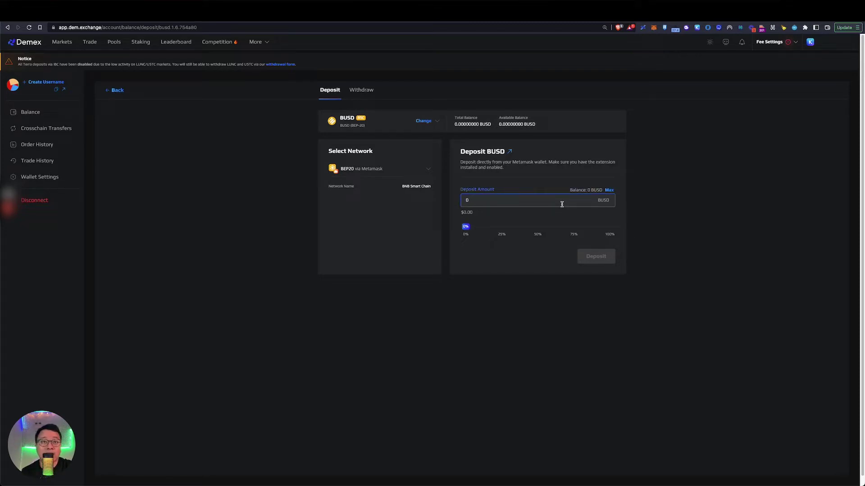
Return to the full assets balance list and search the page for 'bnb'
click(424, 121)
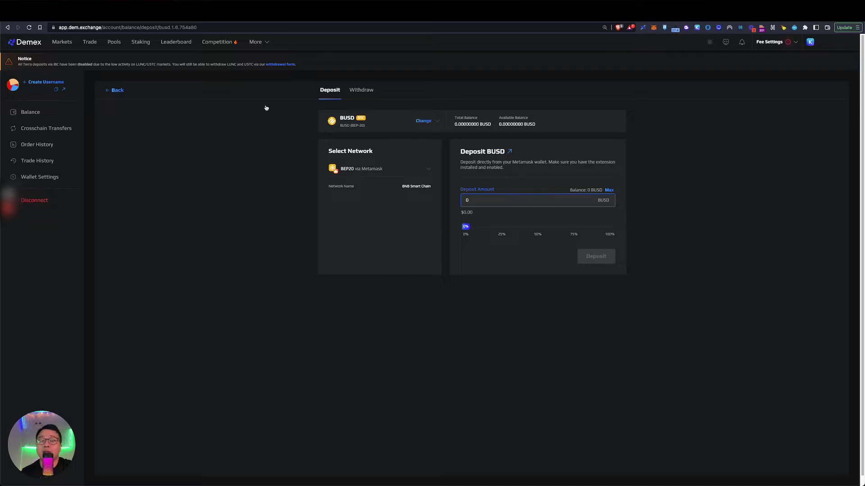
click(122, 96)
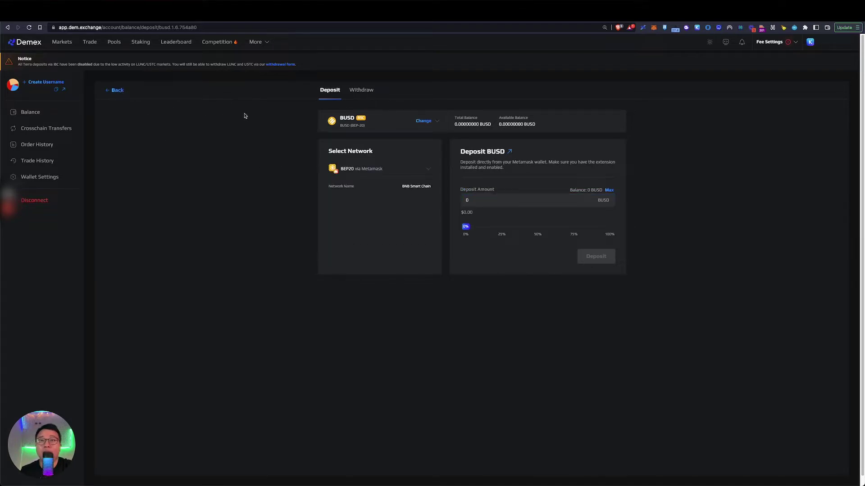
click(116, 91)
key(super+f)
text(bnb)
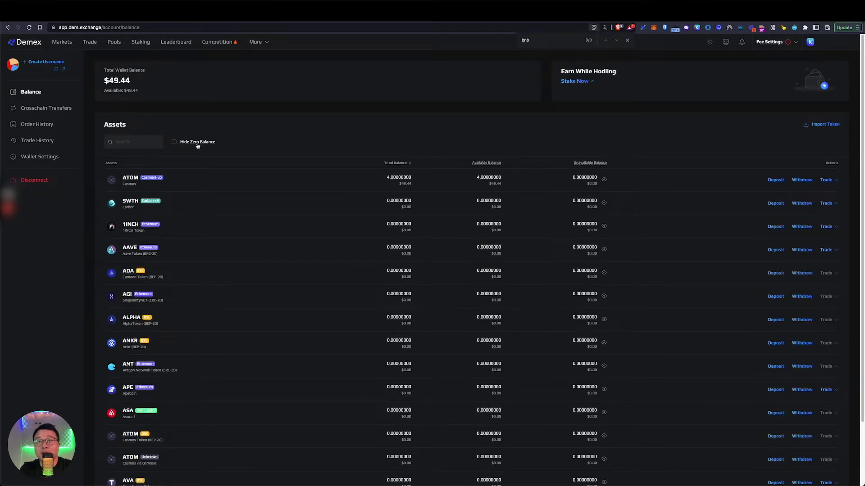
key(Escape)
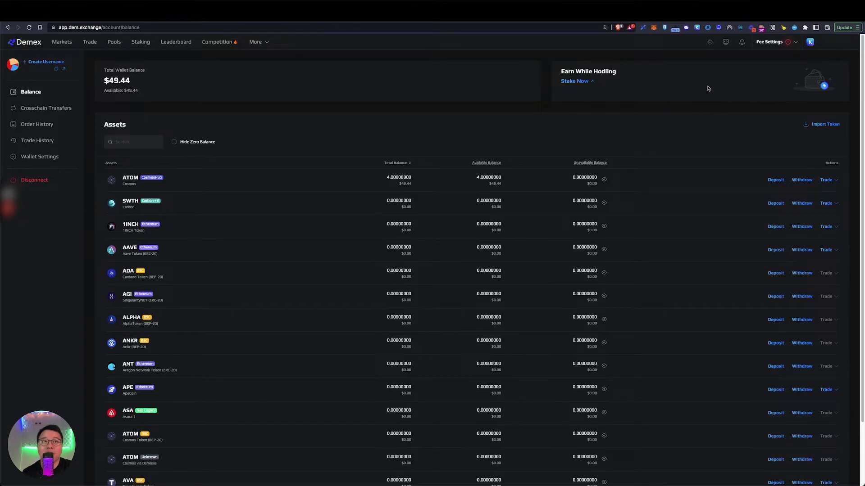
click(778, 44)
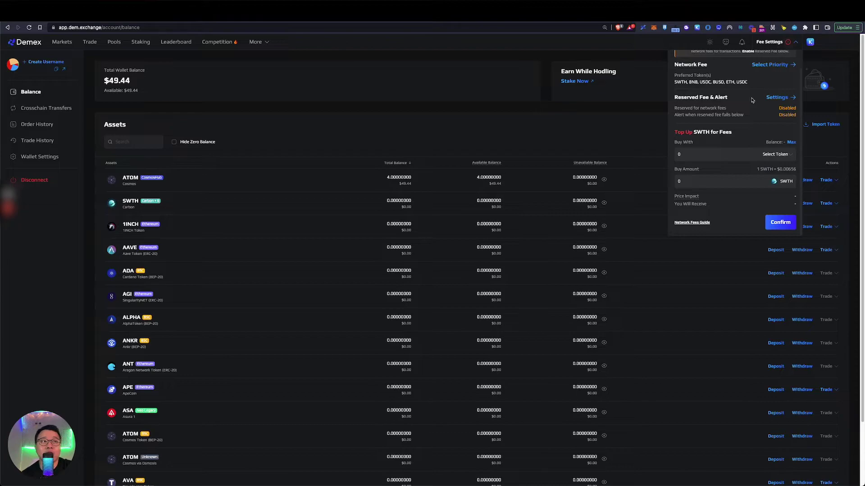
scroll(752, 100, up, 1)
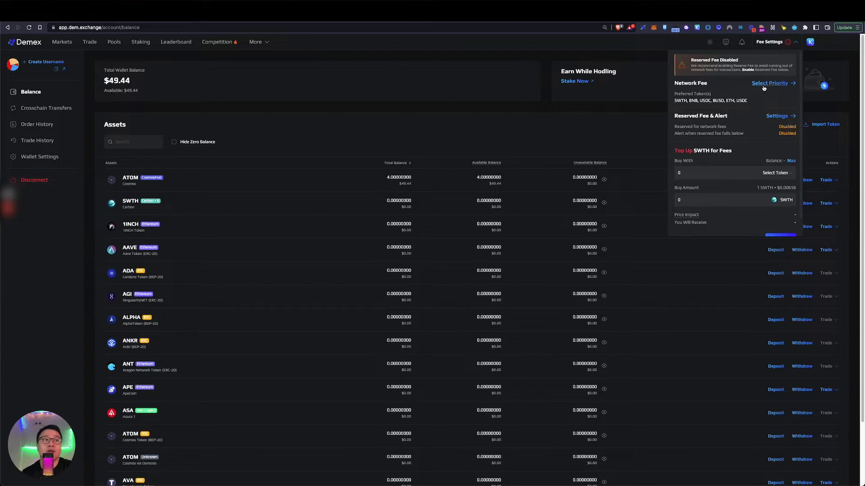
click(765, 85)
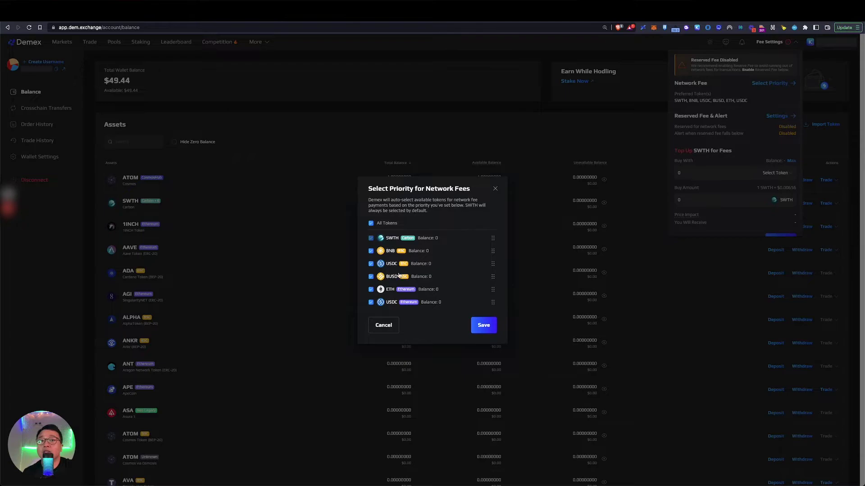
click(444, 159)
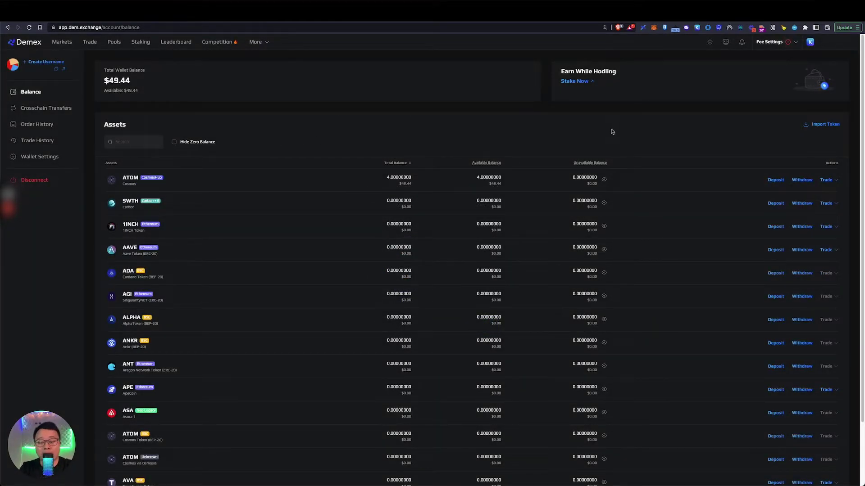
Search assets for 'bnb', open the BNB deposit page, and enter 0.01 BNB
key(super+f)
text(bnb)
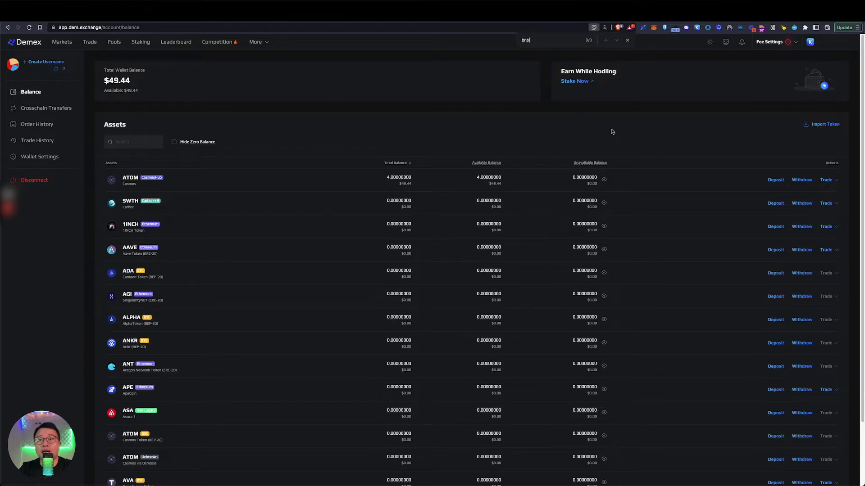
scroll(612, 132, down, 3)
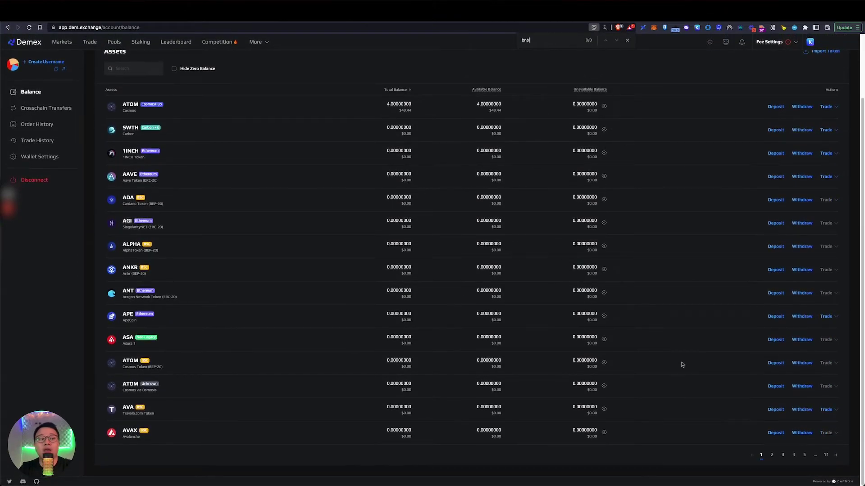
key(Escape)
click(142, 68)
text(bnb)
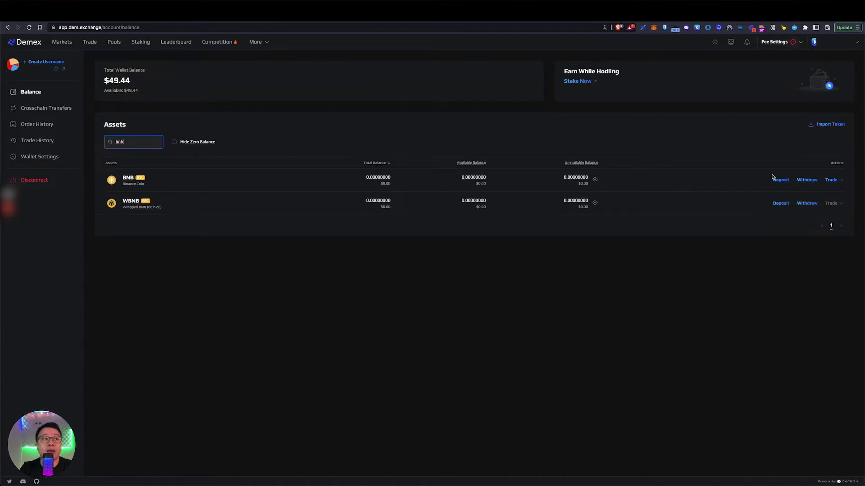
click(776, 181)
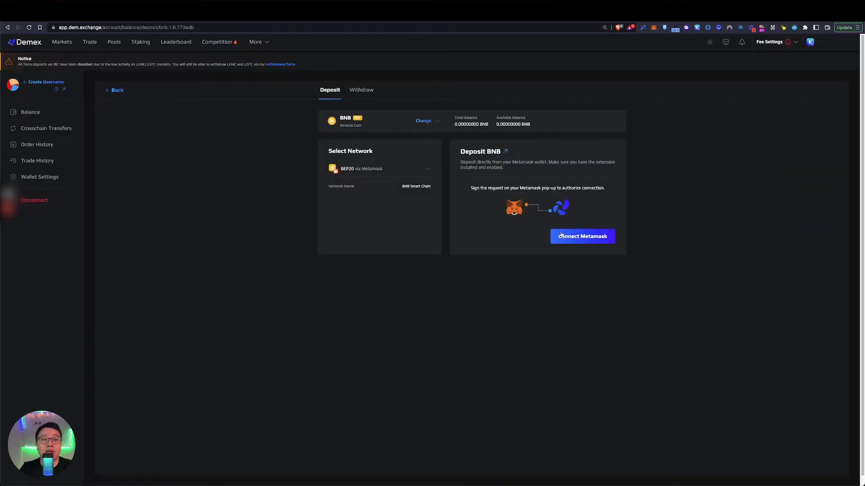
click(593, 198)
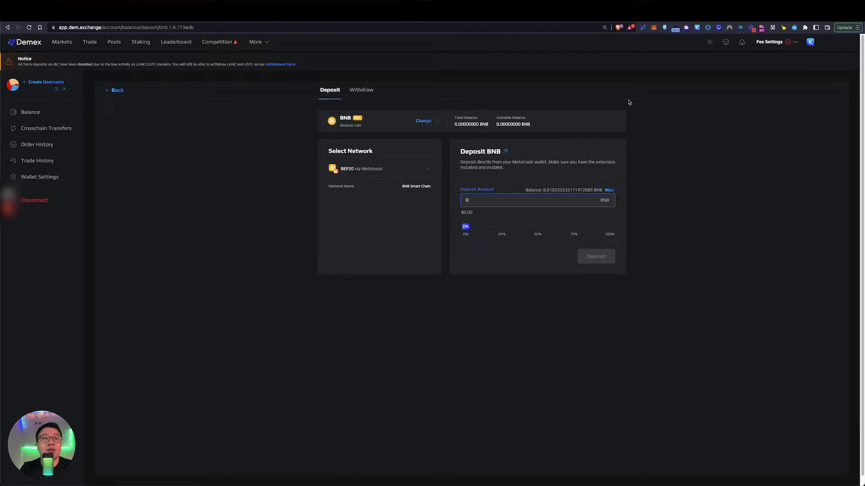
text(0.01)
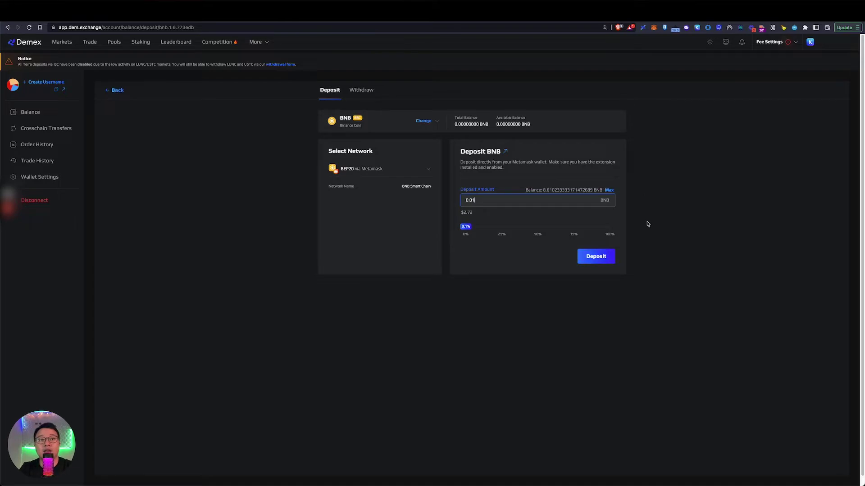
Submit the 0.01 BNB deposit and approve it in the wallet
click(601, 257)
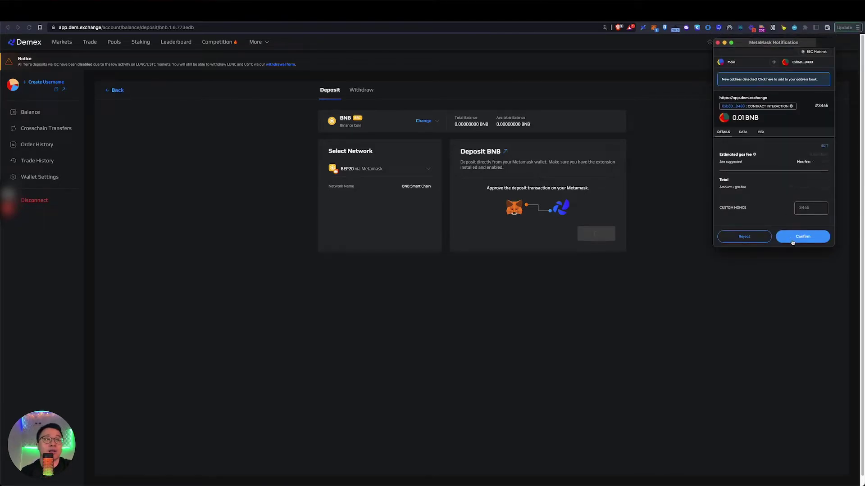
click(797, 238)
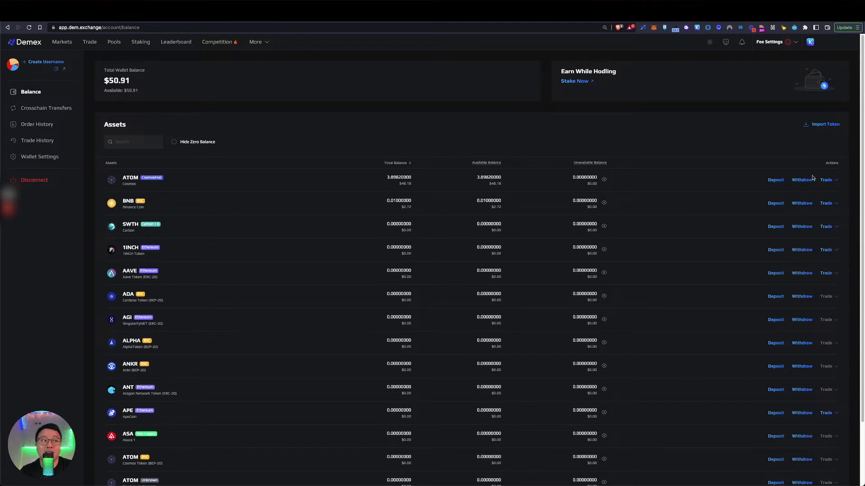
Look up ATOM's trading pairs, visit the ATOM / SWTH market, then return to the balances page
click(825, 180)
click(770, 41)
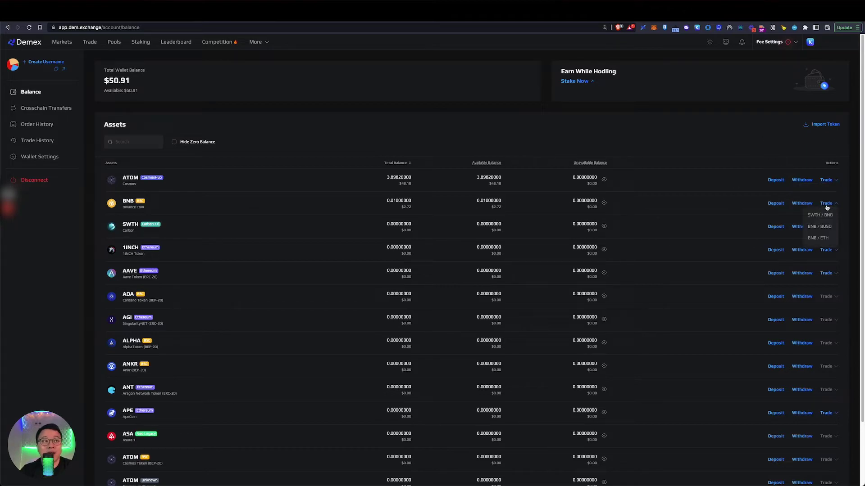
mouse_move(826, 183)
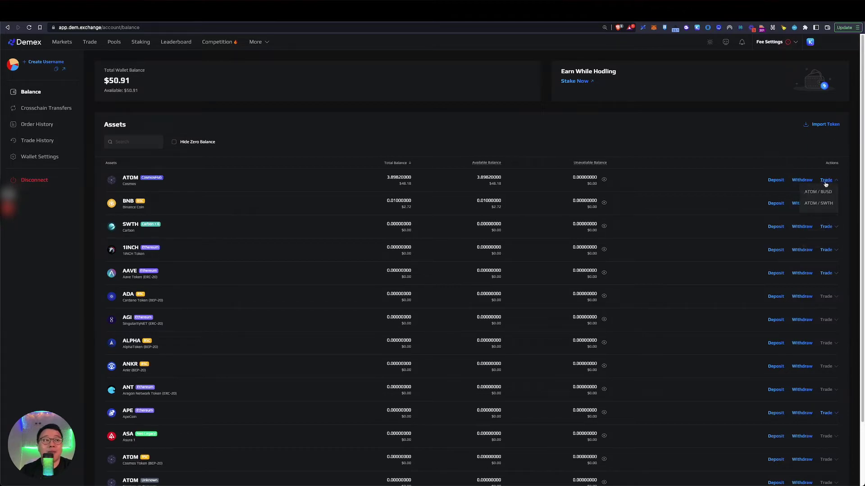
click(817, 207)
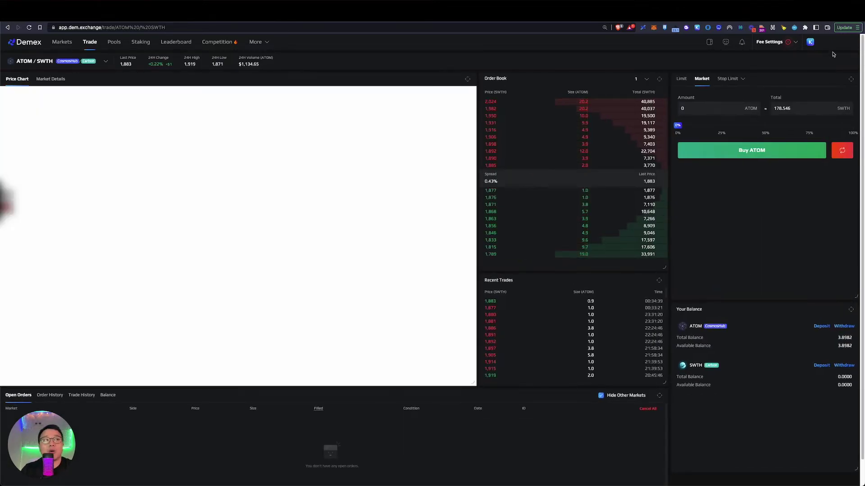
mouse_move(810, 42)
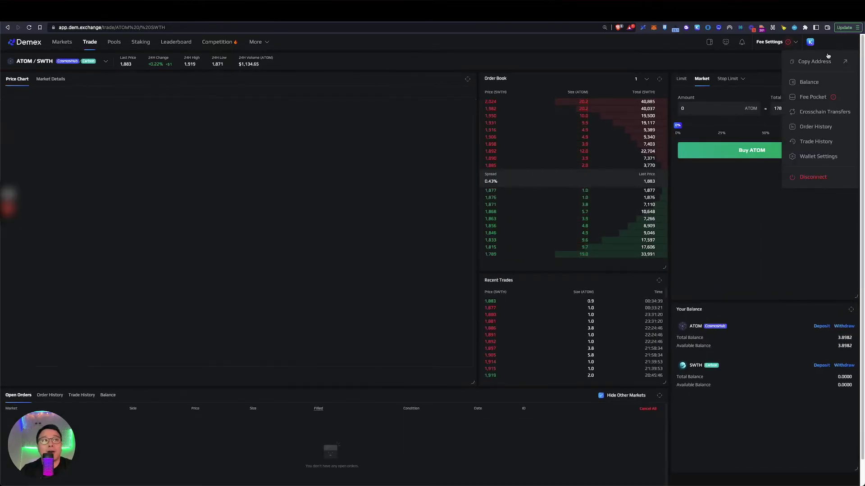
click(809, 83)
Open the BNB / BUSD market and place a 0.005 BNB market sell order
mouse_move(826, 203)
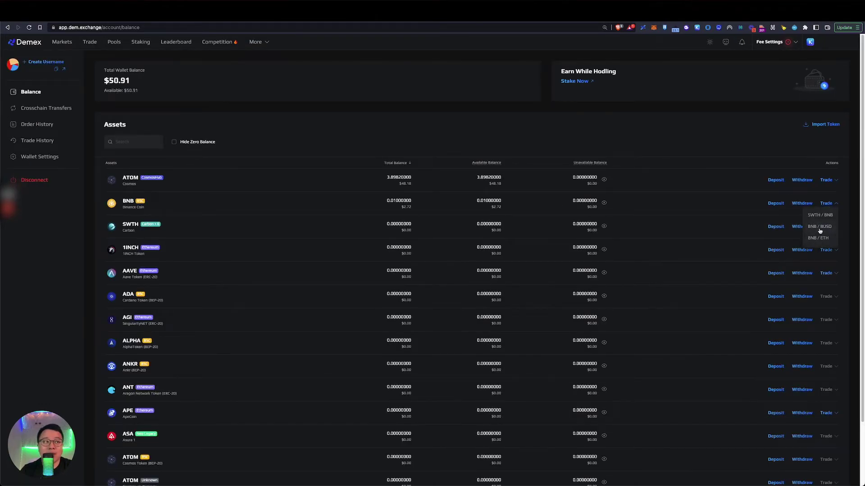
click(819, 227)
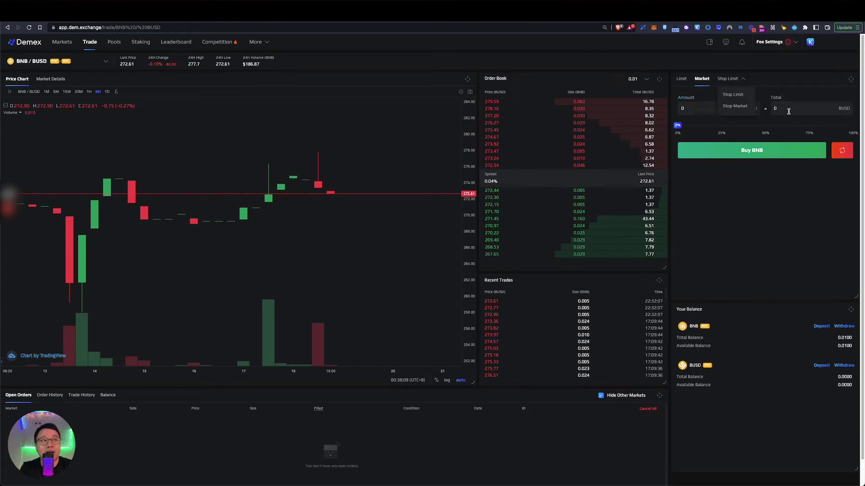
click(838, 150)
click(726, 113)
text(0.005)
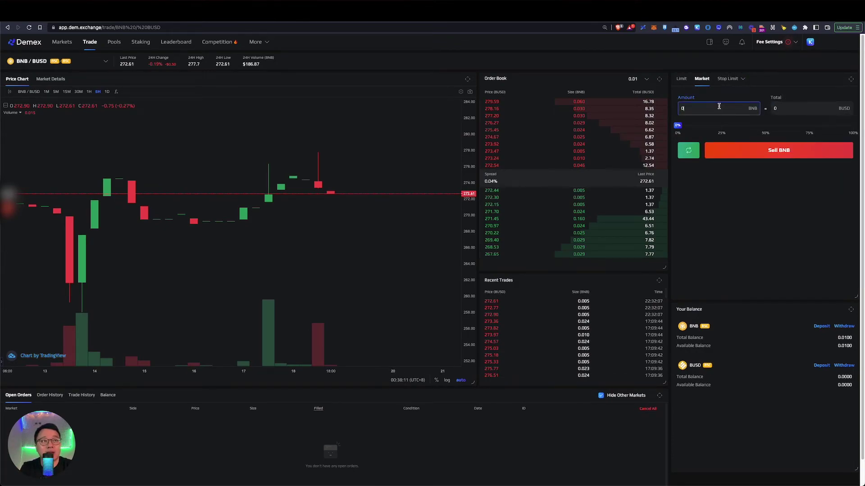
click(760, 153)
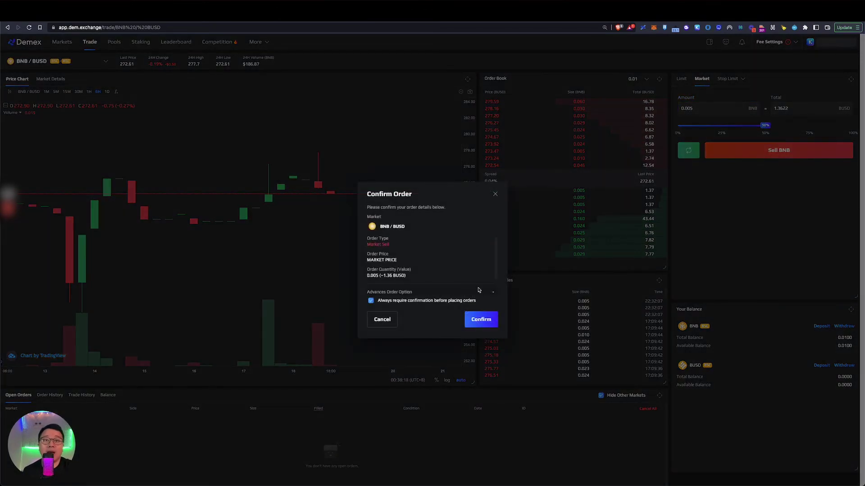
Confirm the BNB sell, approve it in the wallet, and view the updated balances
scroll(456, 261, down, 1)
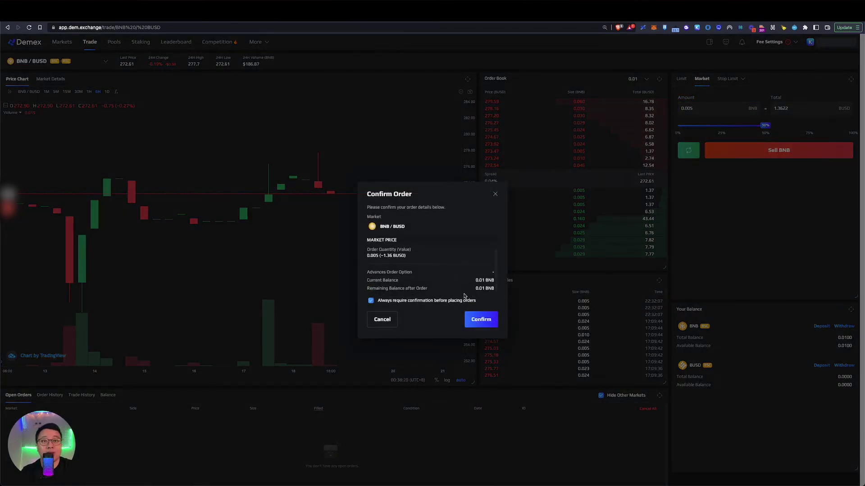
click(480, 321)
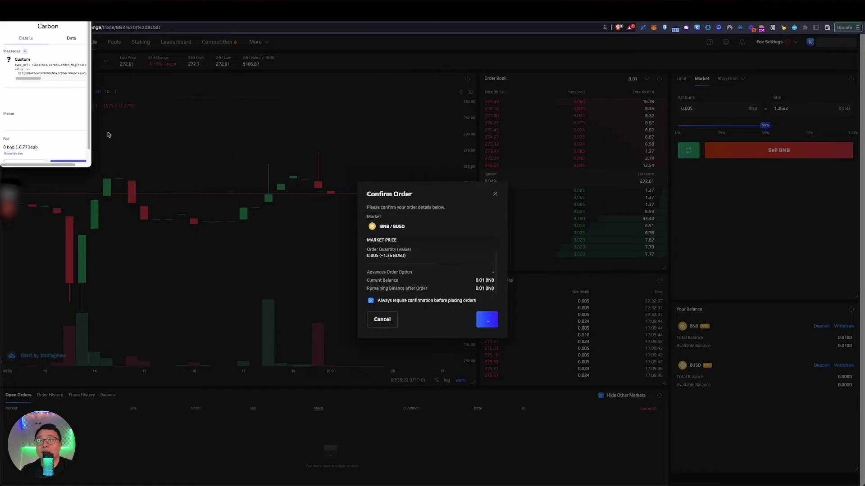
click(67, 153)
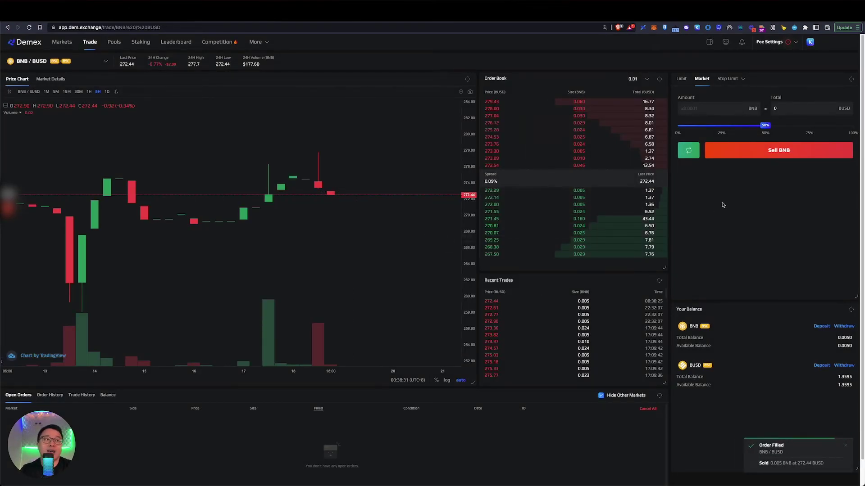
click(810, 42)
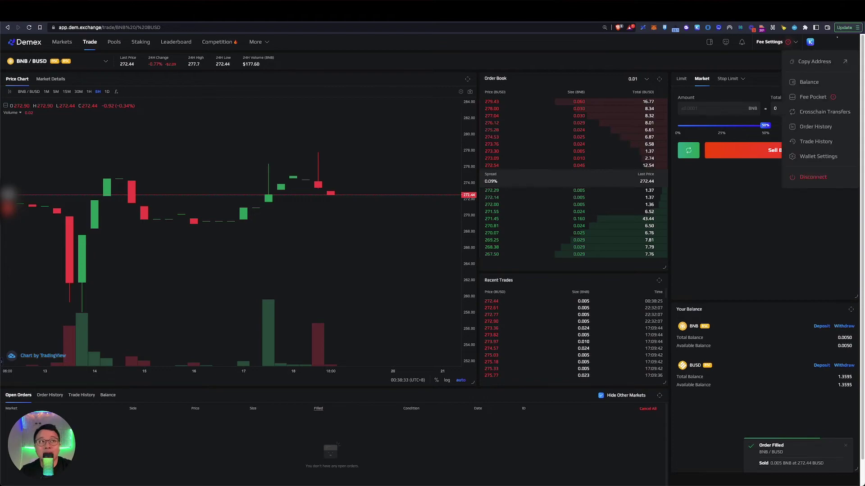
click(813, 82)
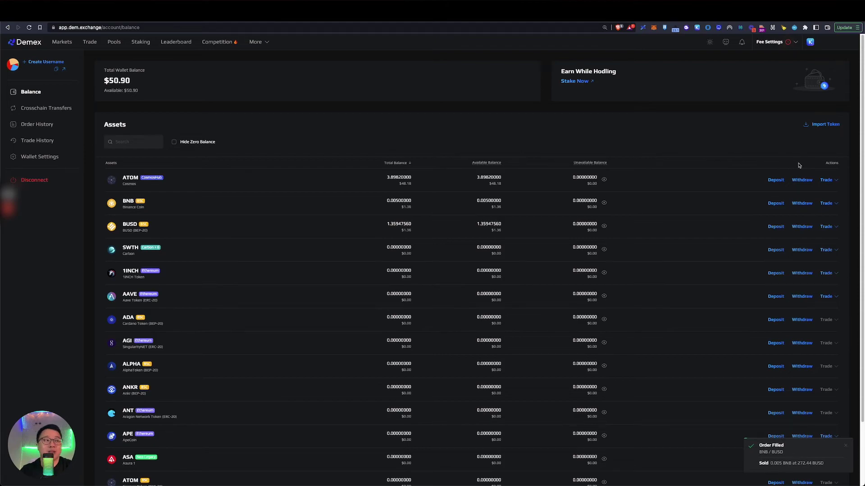
Sell 1 ATOM at market on ATOM / SWTH, confirming and approving it in the wallet
click(826, 179)
click(810, 206)
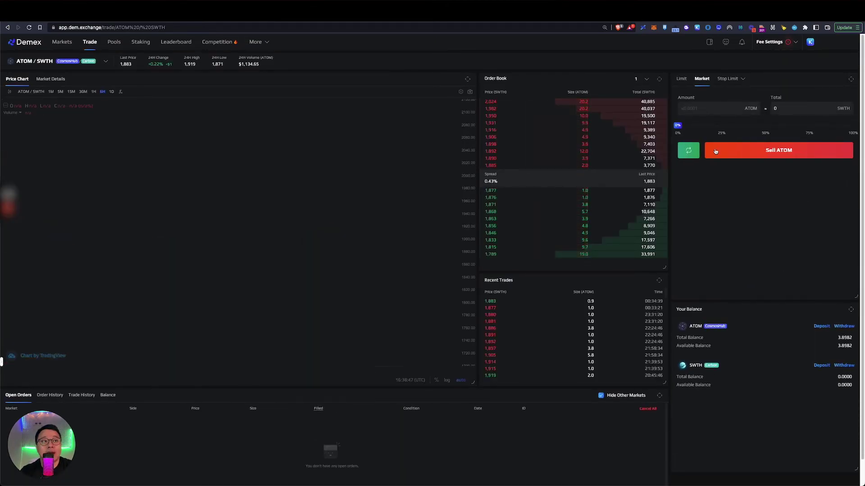
click(689, 152)
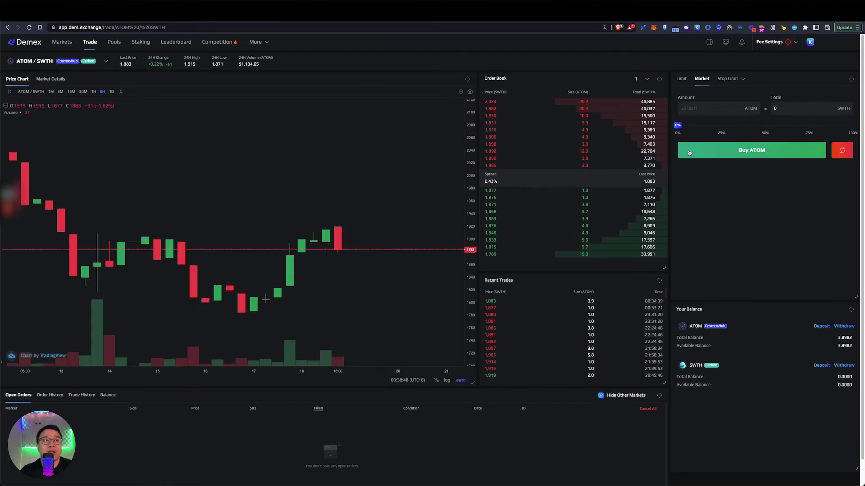
click(842, 153)
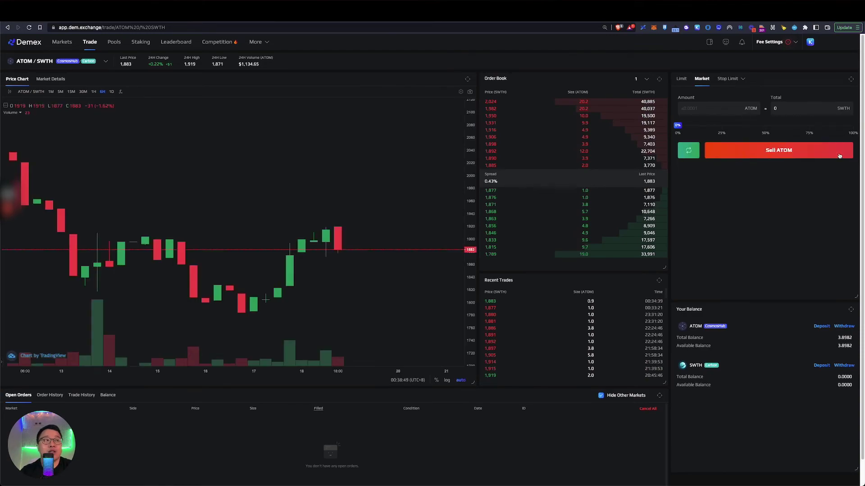
click(705, 109)
text(1)
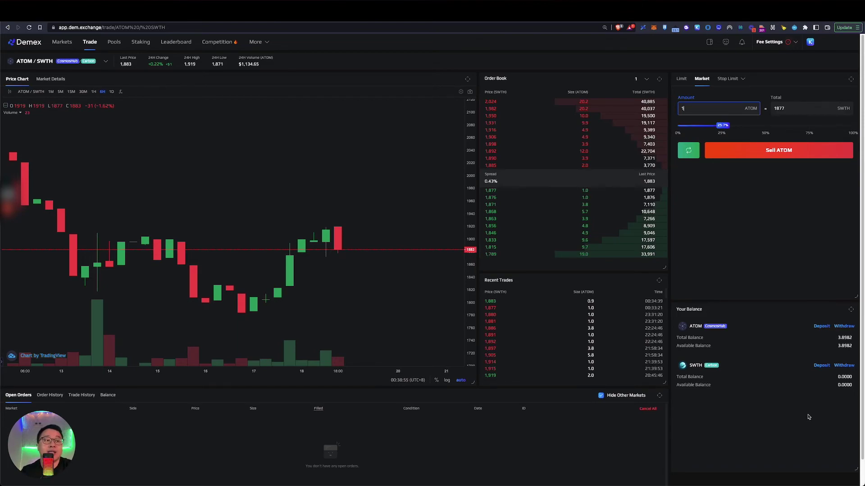
click(741, 153)
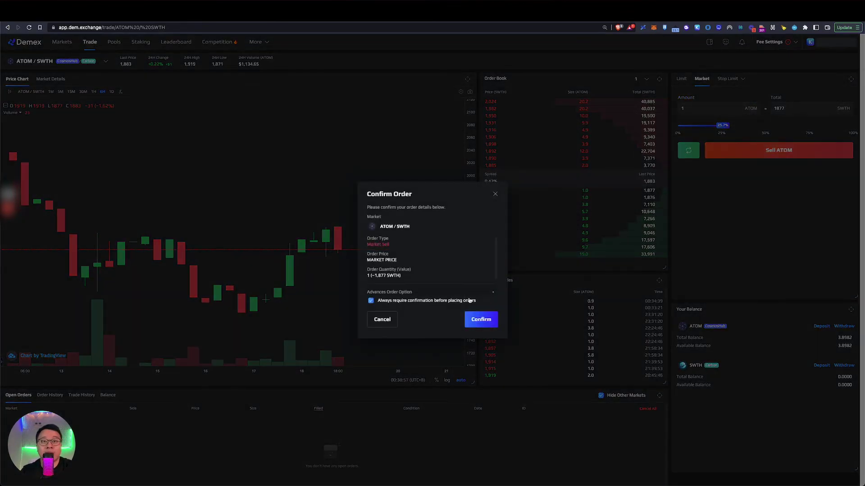
click(478, 320)
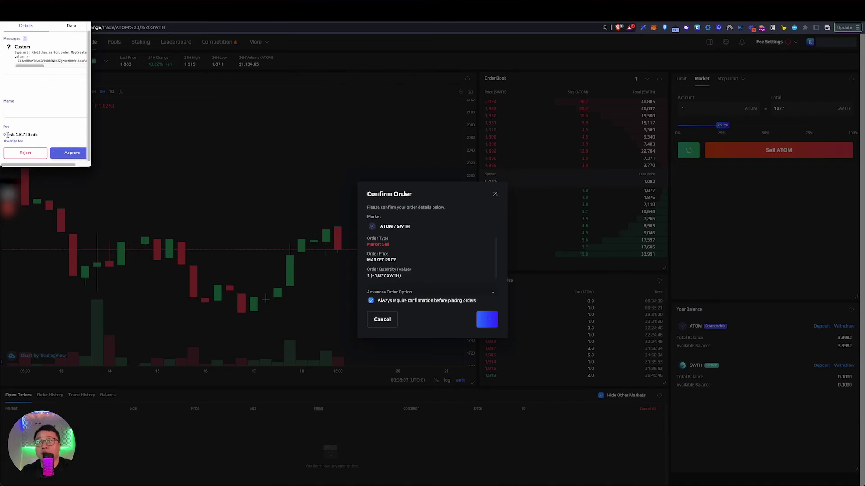
click(83, 153)
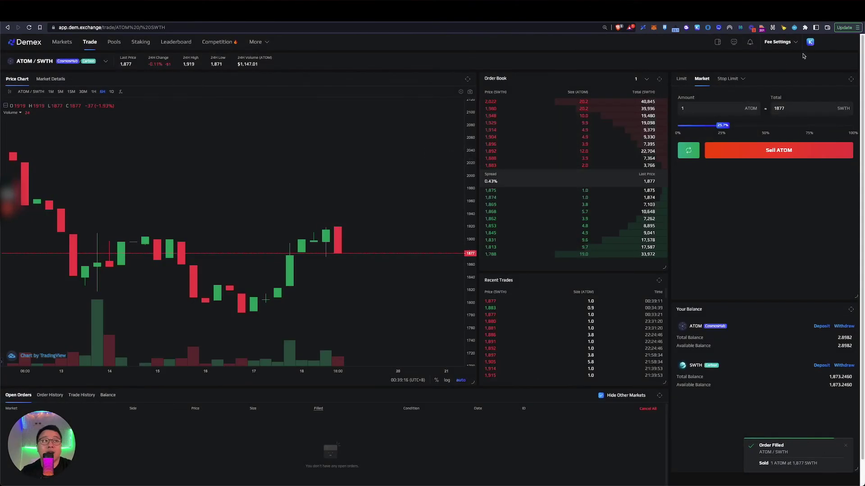
Show Trade History with the 1.0 ATOM sell at 1,877 SWTH and 3.754 SWTH fees
click(810, 42)
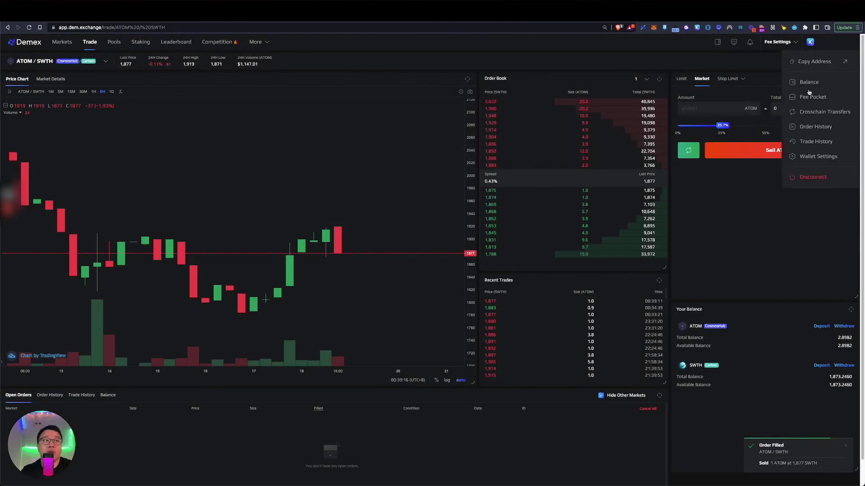
click(804, 142)
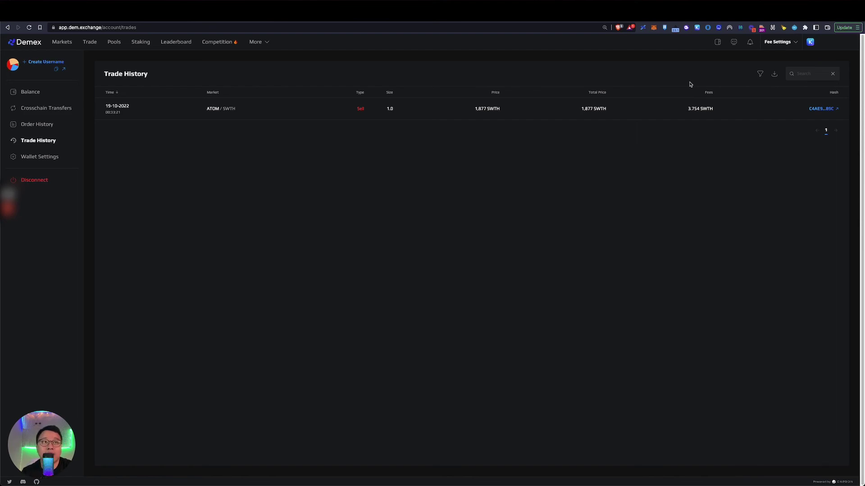
mouse_move(808, 50)
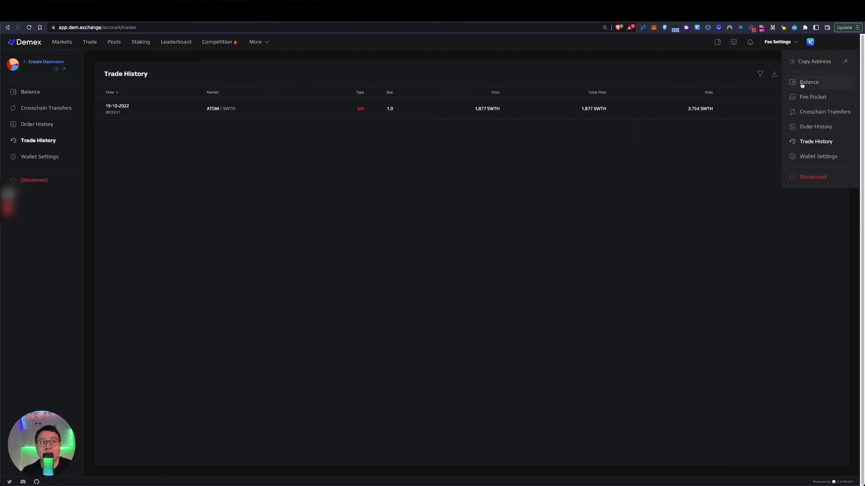